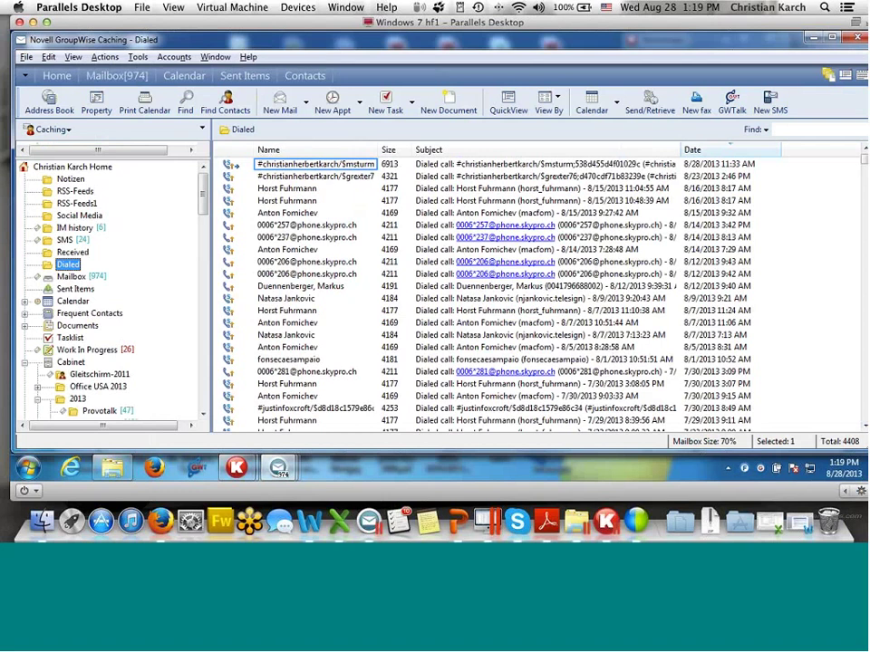
Open the dialed-call record received 8/28/2013 11:33 AM from the Dialed folder and bring its full message into view.
left_click(276, 261)
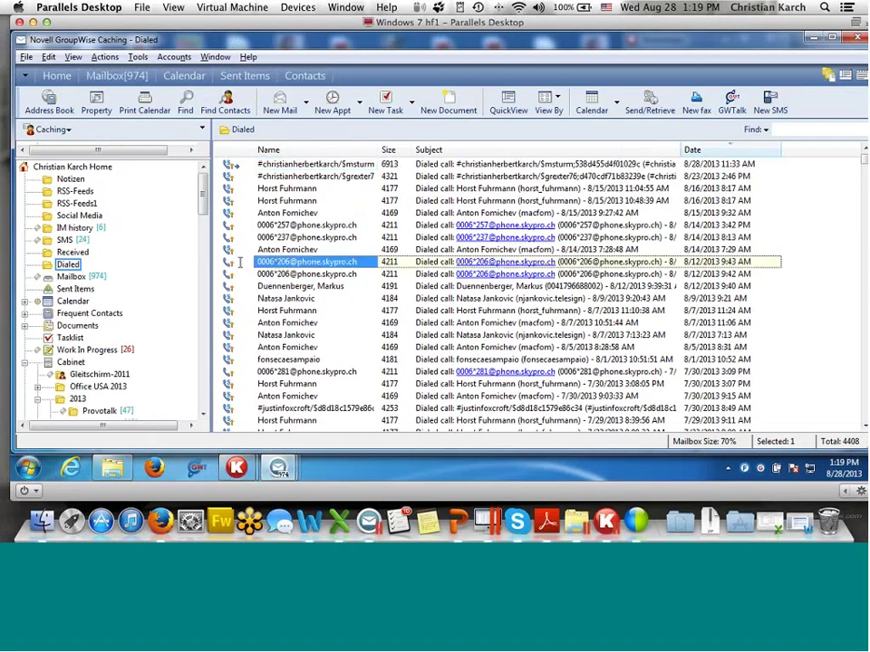
left_click(231, 250)
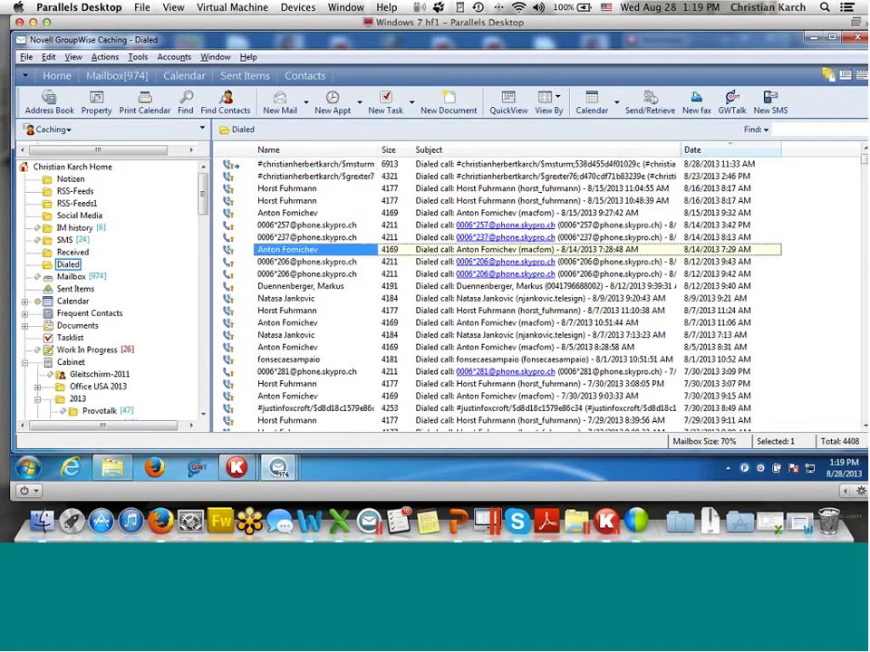
left_click(288, 164, "ctrl")
left_click(290, 164)
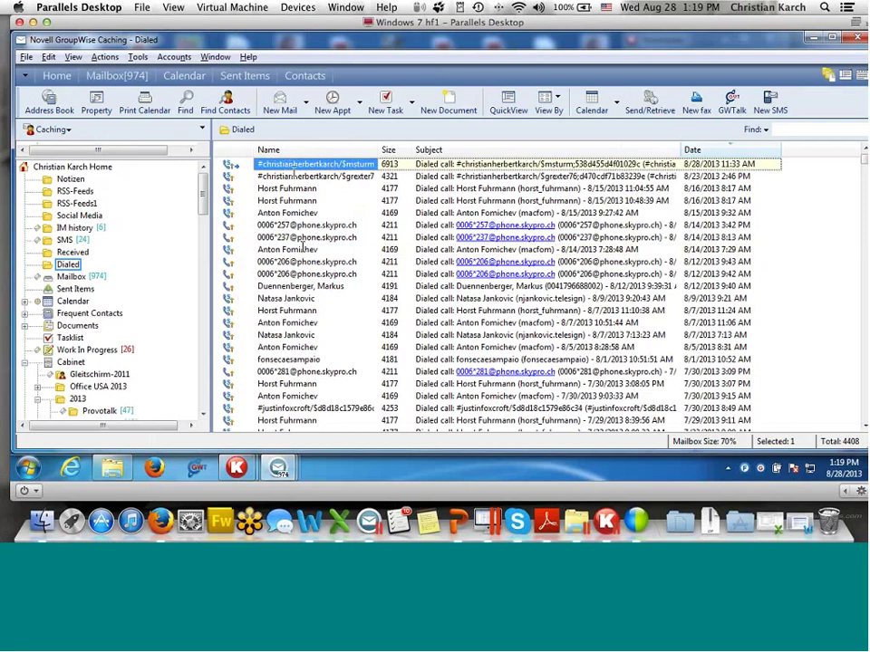
double_click(291, 164)
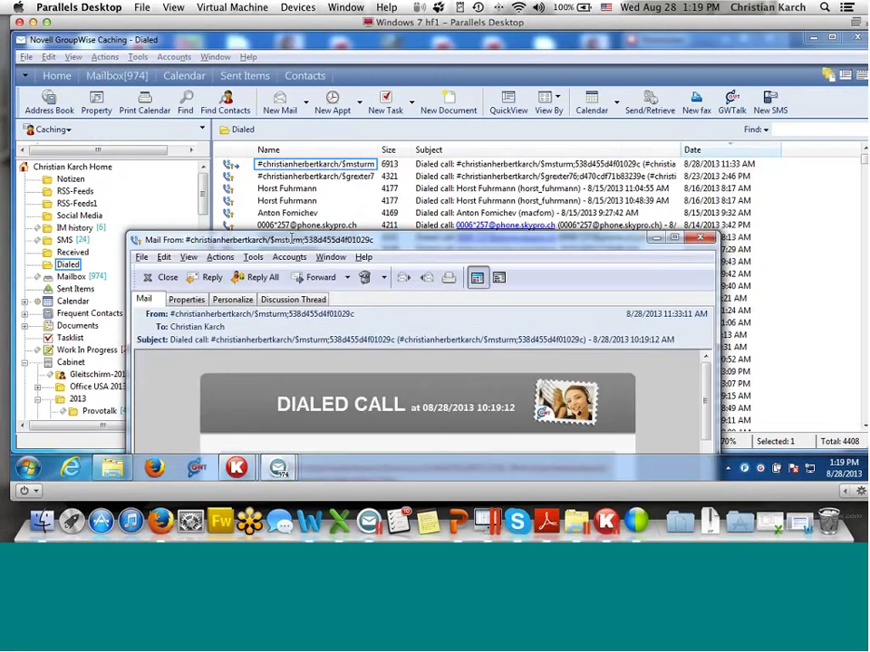
left_click_drag(317, 239, 242, 40)
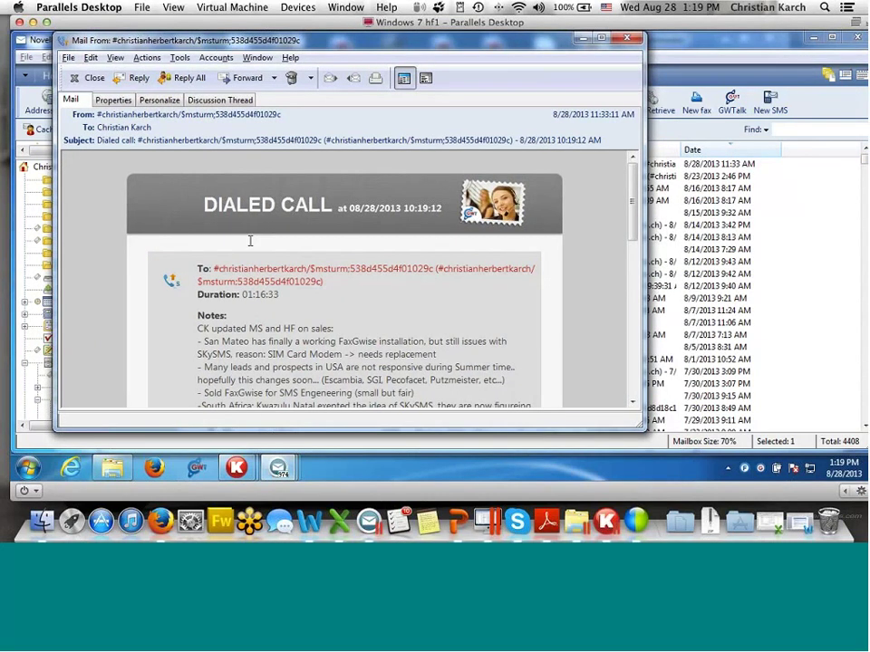
Read the recipient, duration and notes of the dialed-call record through to the end, and close it.
scroll(250, 241, "down", 3)
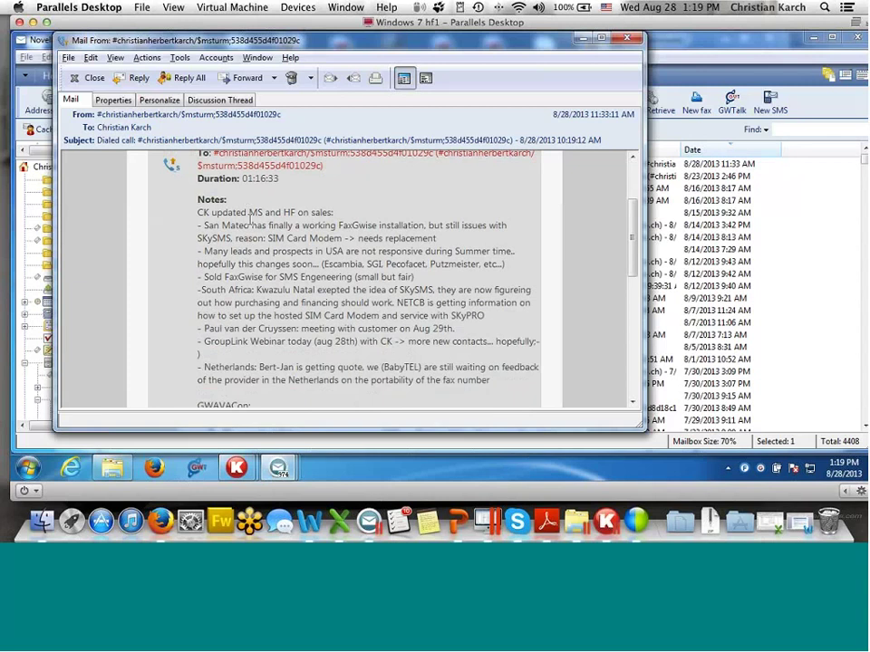
scroll(286, 199, "up", 1)
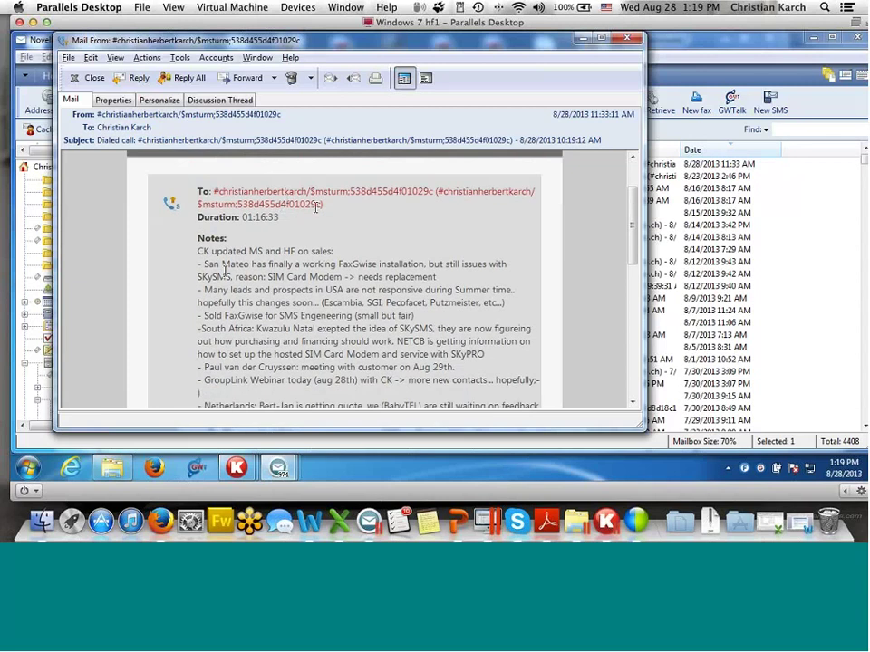
scroll(258, 246, "down", 2)
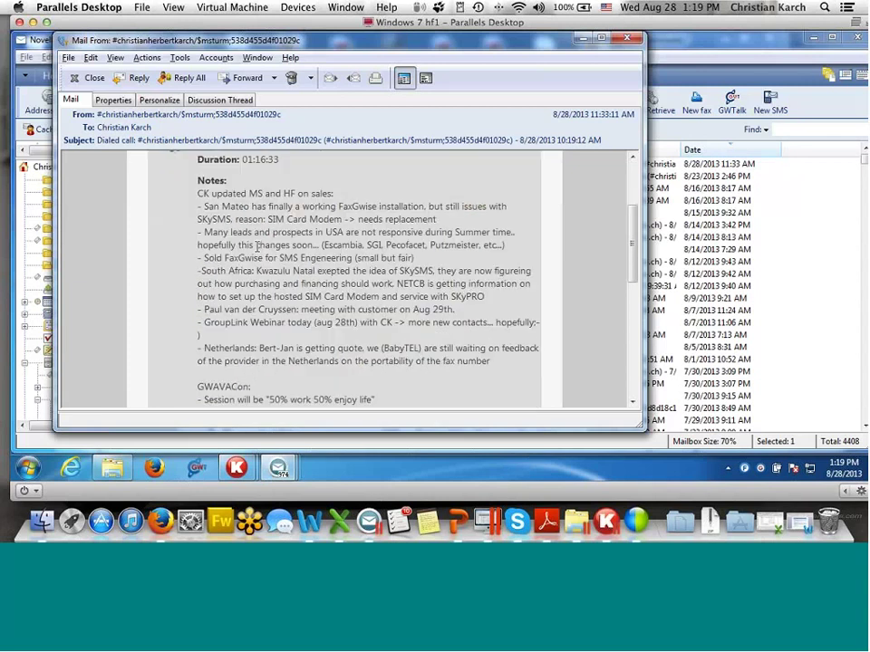
scroll(258, 245, "down", 5)
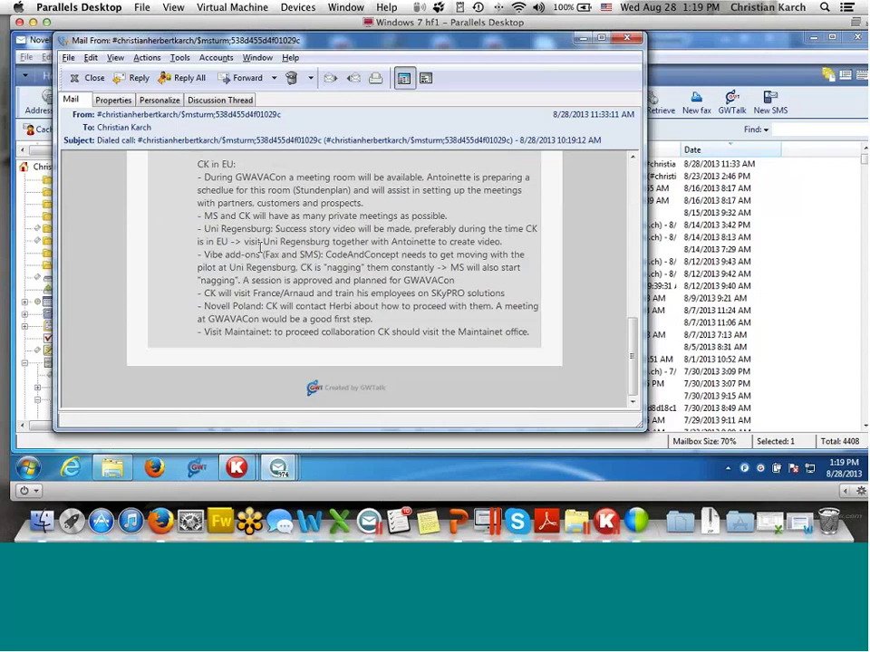
scroll(261, 245, "up", 7)
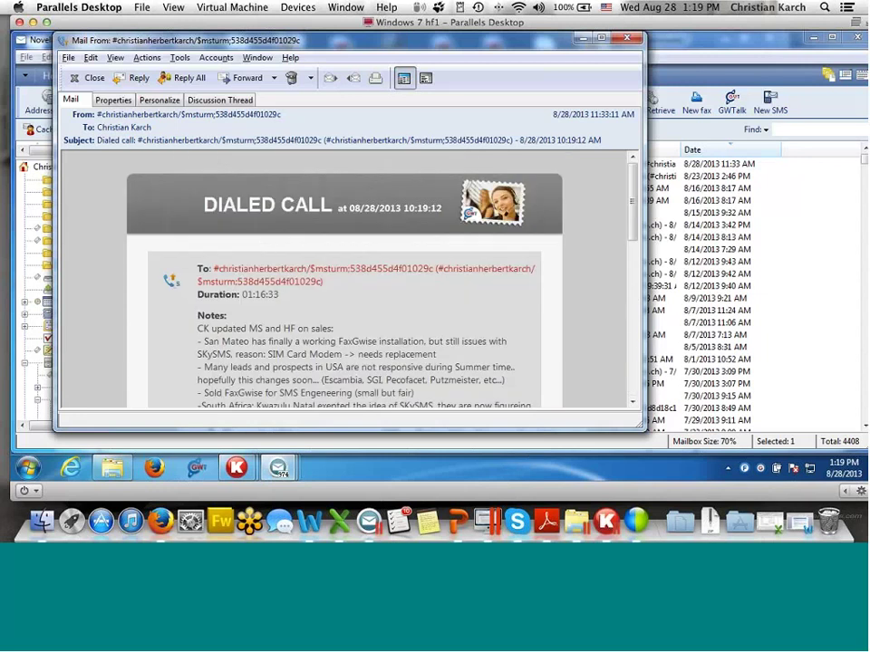
left_click(627, 40)
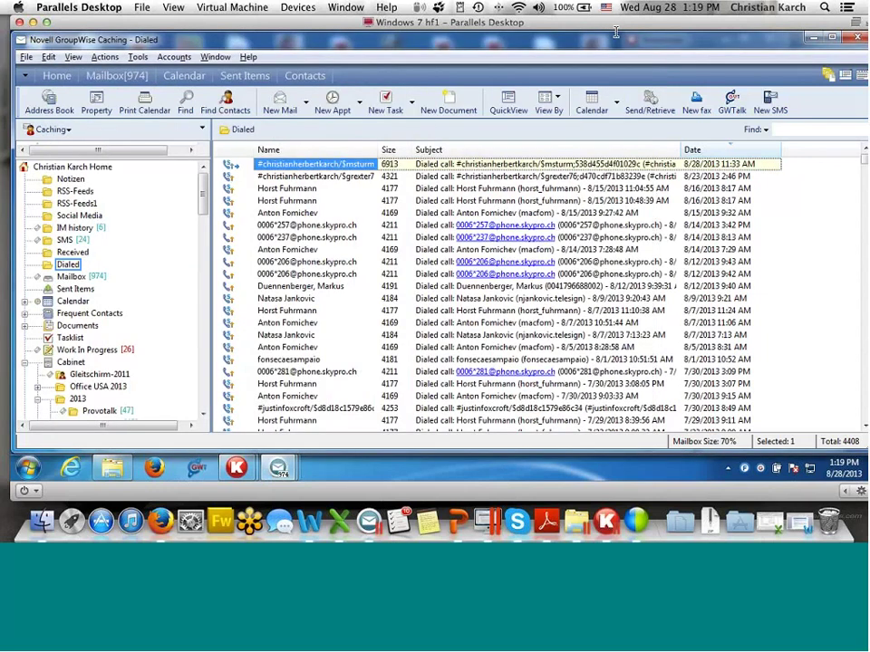
Open the daily IM history for 8/16/2013 received 8/23/2013 in the IM history folder and display its images.
left_click(75, 228)
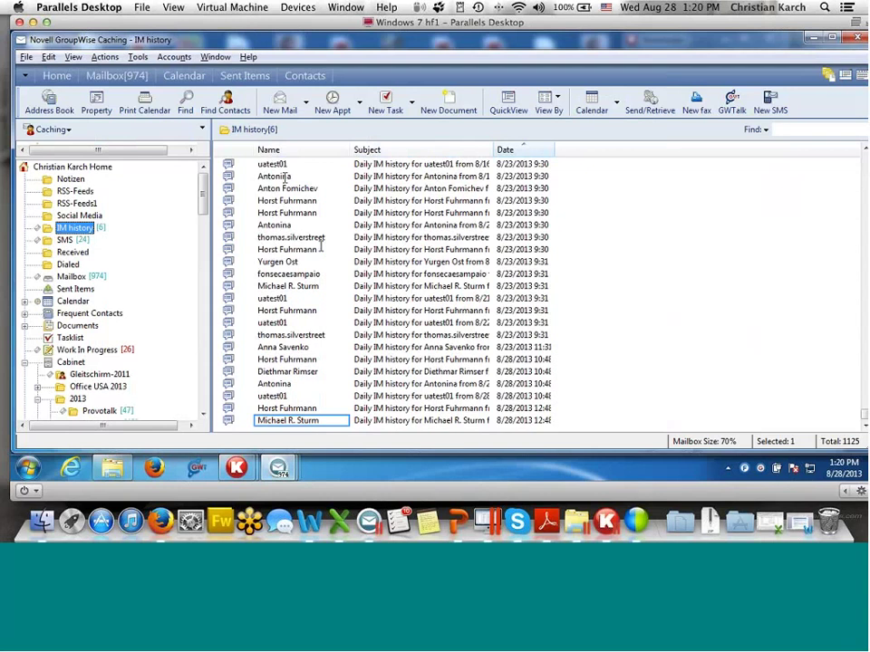
double_click(281, 176)
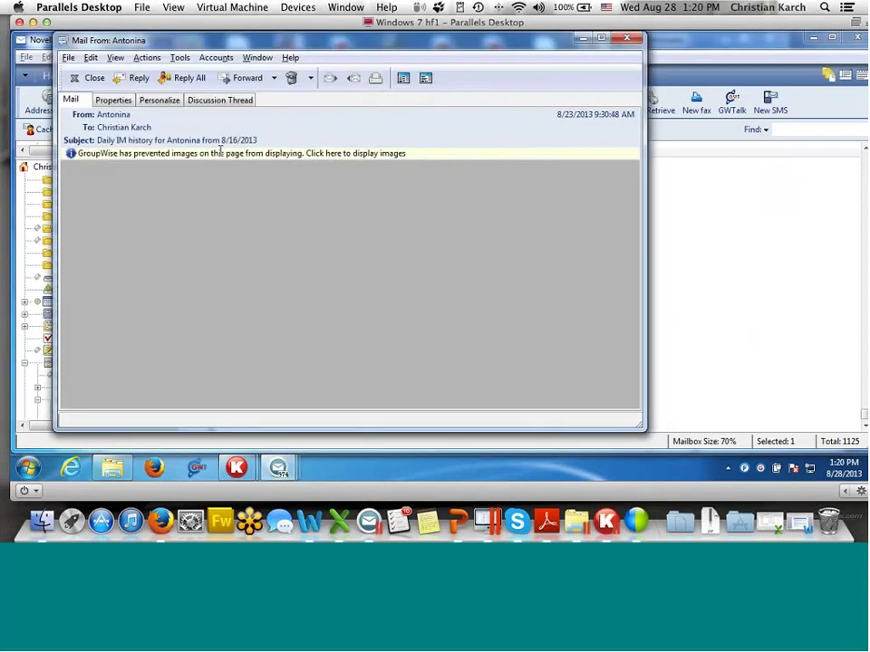
left_click(210, 153)
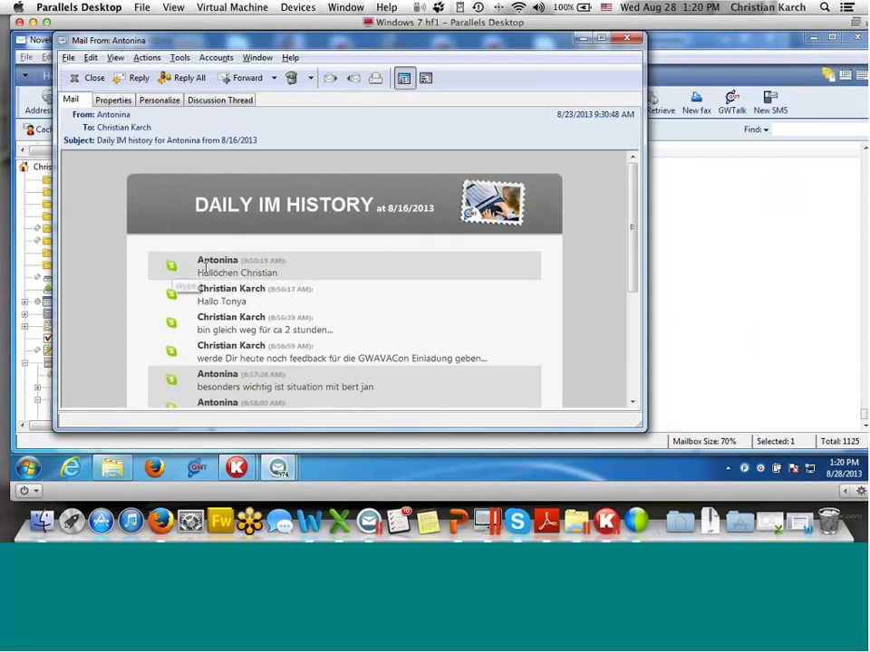
Read through the archived Skype conversation to its end and close the message.
scroll(206, 269, "down", 5)
scroll(262, 260, "up", 5)
scroll(262, 260, "down", 5)
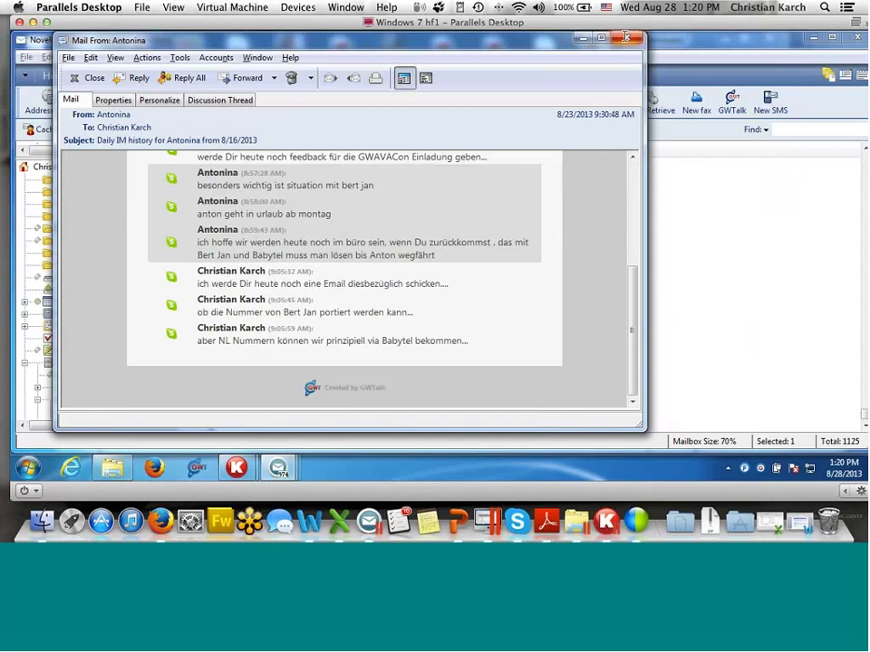
key("Escape")
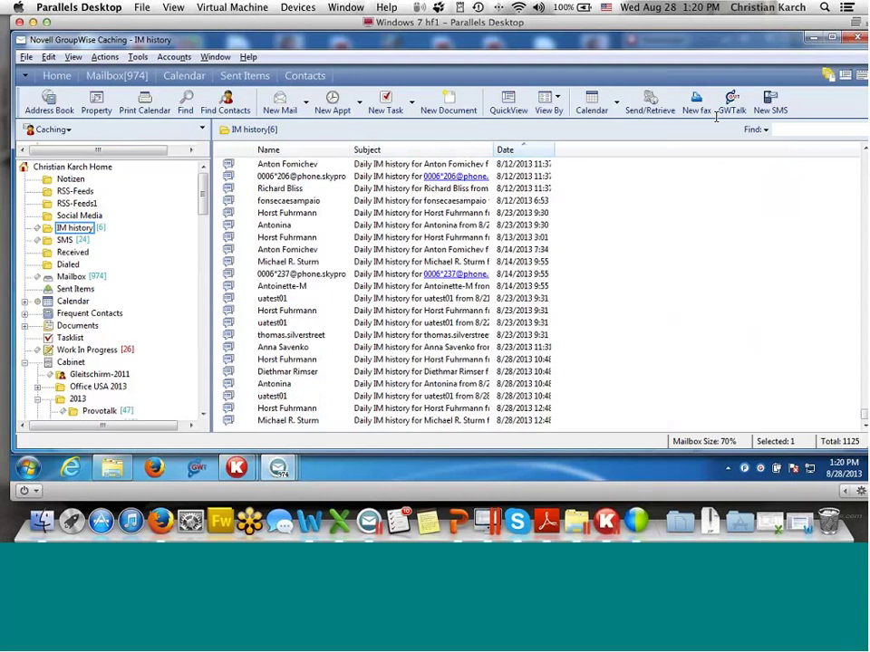
Inspect a blank new SMS form, cancel it, and view the Sent Items list.
left_click(774, 110)
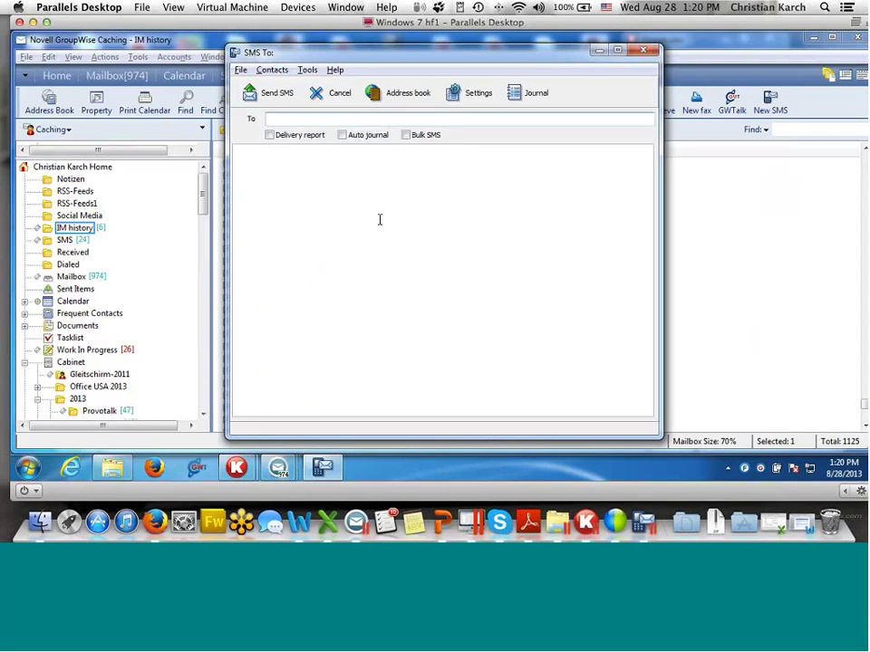
left_click(306, 120)
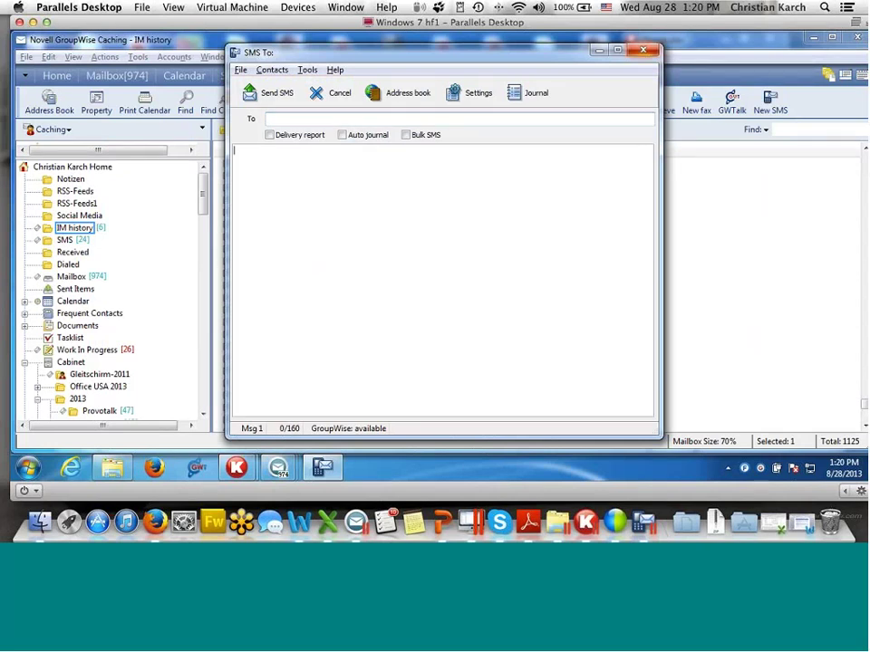
left_click(332, 94)
left_click(237, 76)
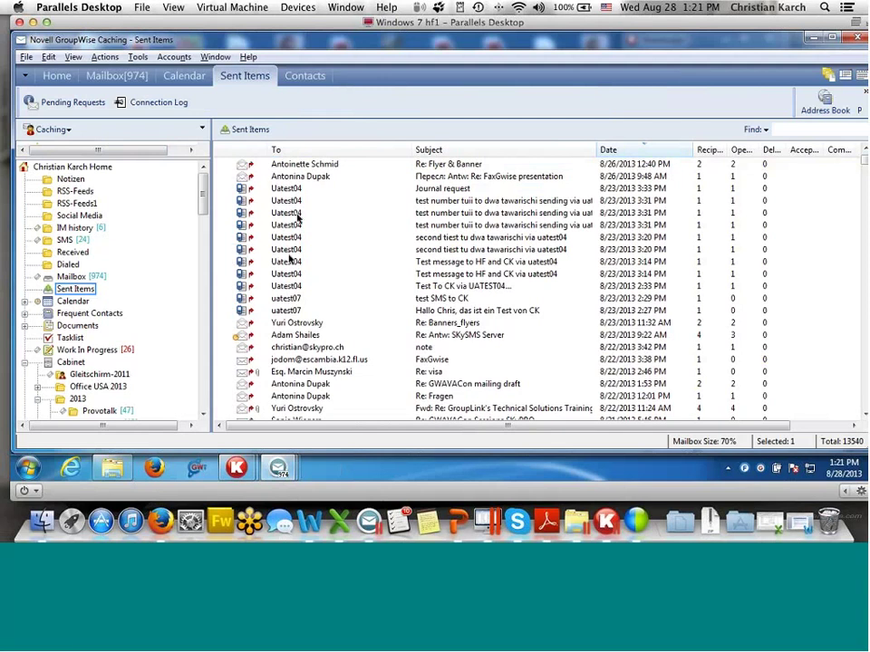
Search the contacts by the contact's first name and open the card of SKyPRO's CEO.
left_click(297, 77)
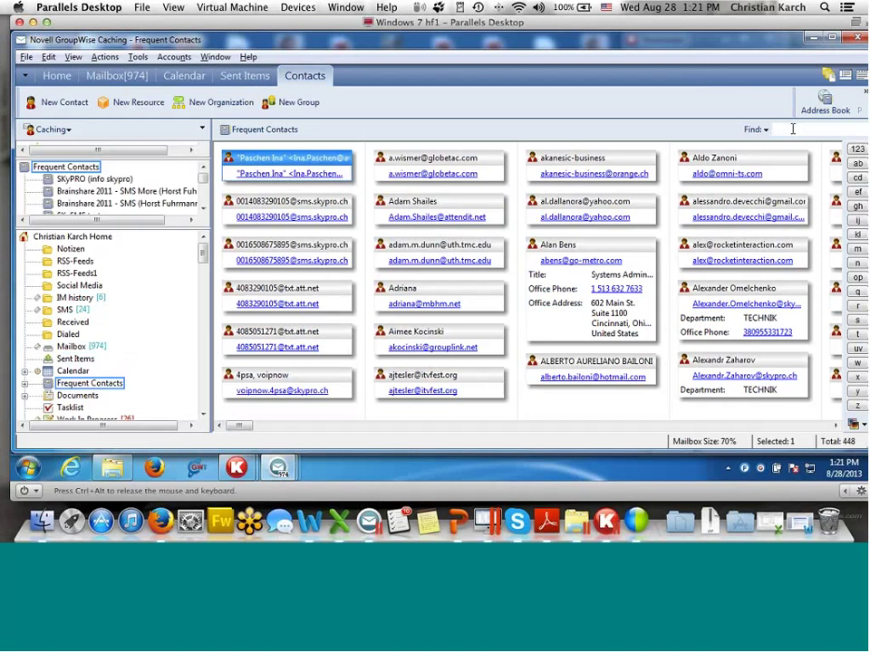
left_click(792, 129)
type("horst")
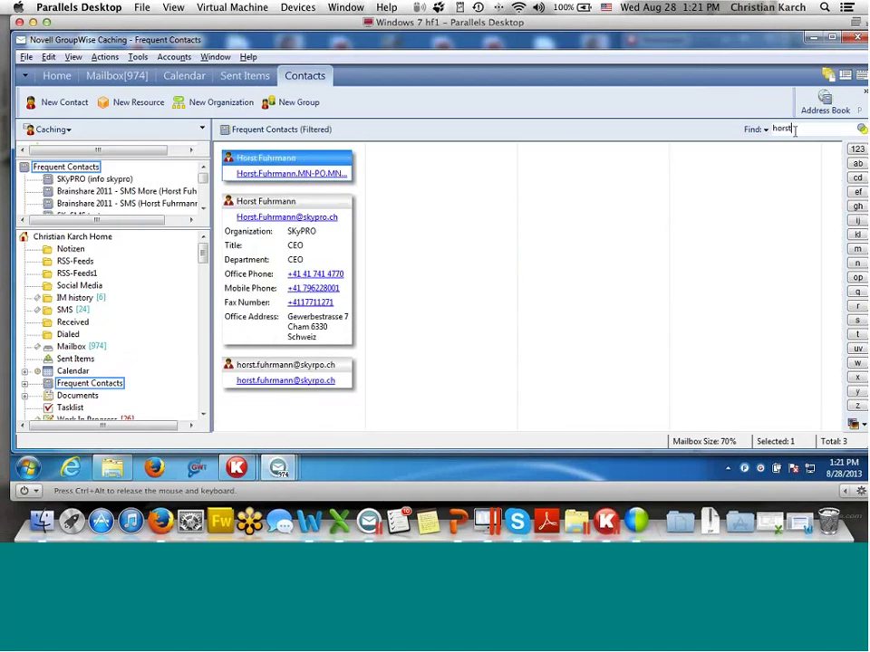
left_click(288, 207)
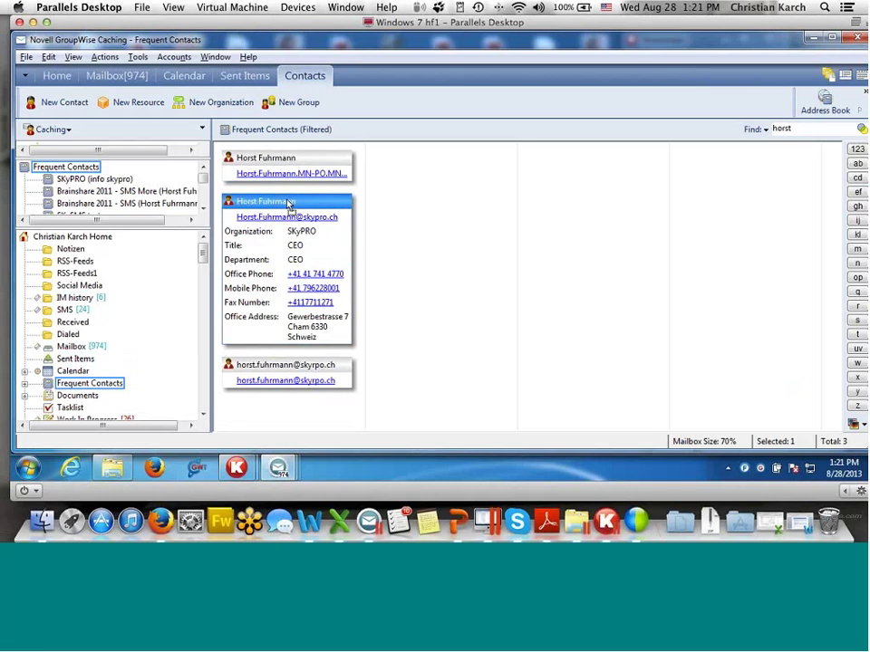
double_click(306, 204)
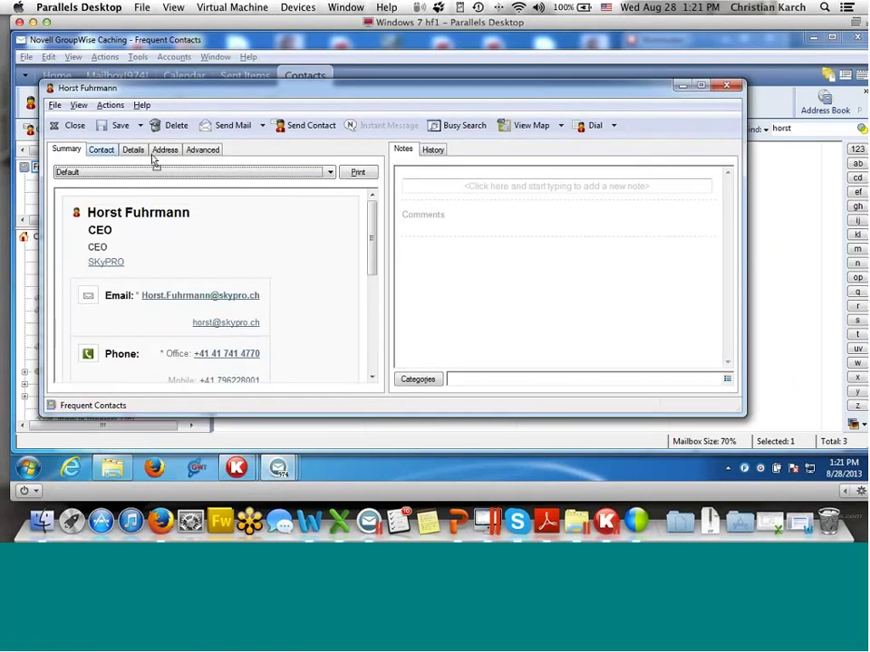
Examine the contact's communication history for logged emails, IM histories and calls, back to early August 2013.
left_click(431, 152)
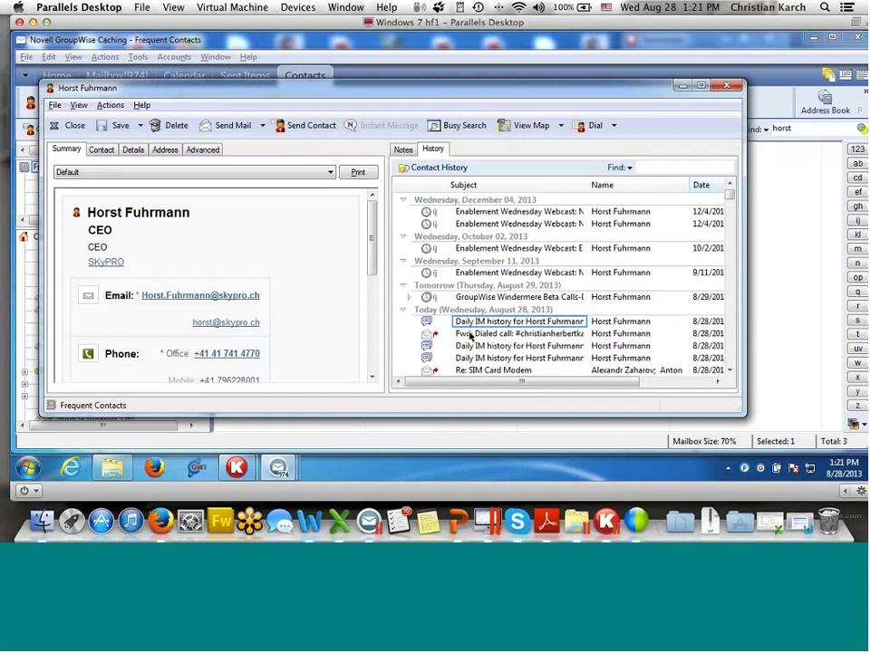
scroll(467, 332, "down", 5)
scroll(468, 331, "up", 1)
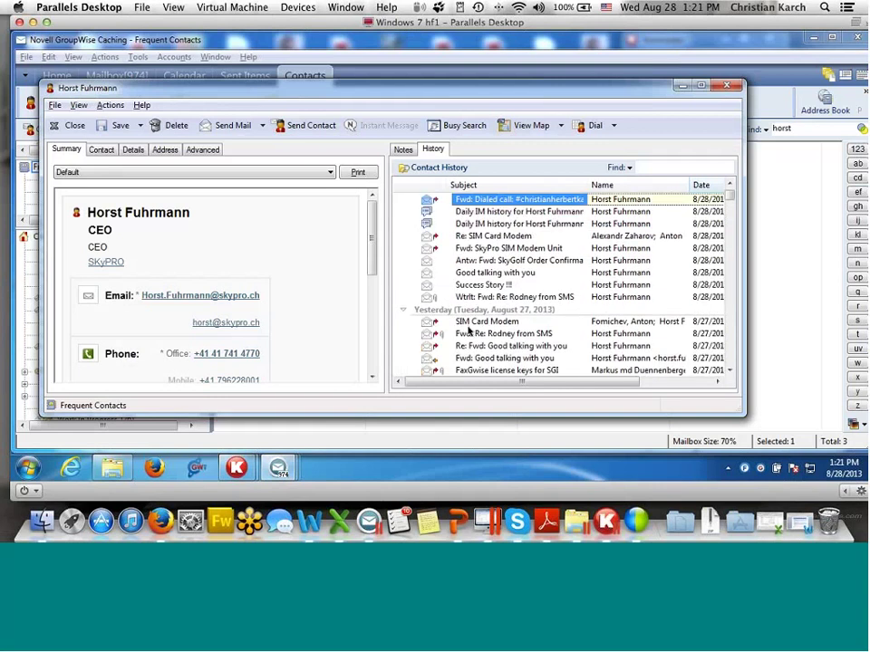
left_click(486, 223)
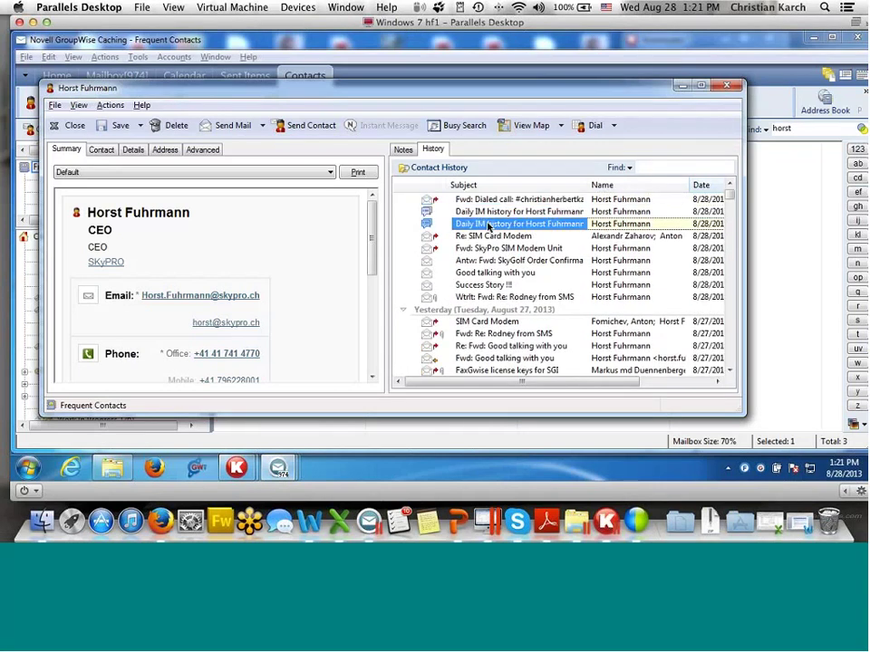
scroll(477, 263, "down", 5)
scroll(477, 263, "down", 5)
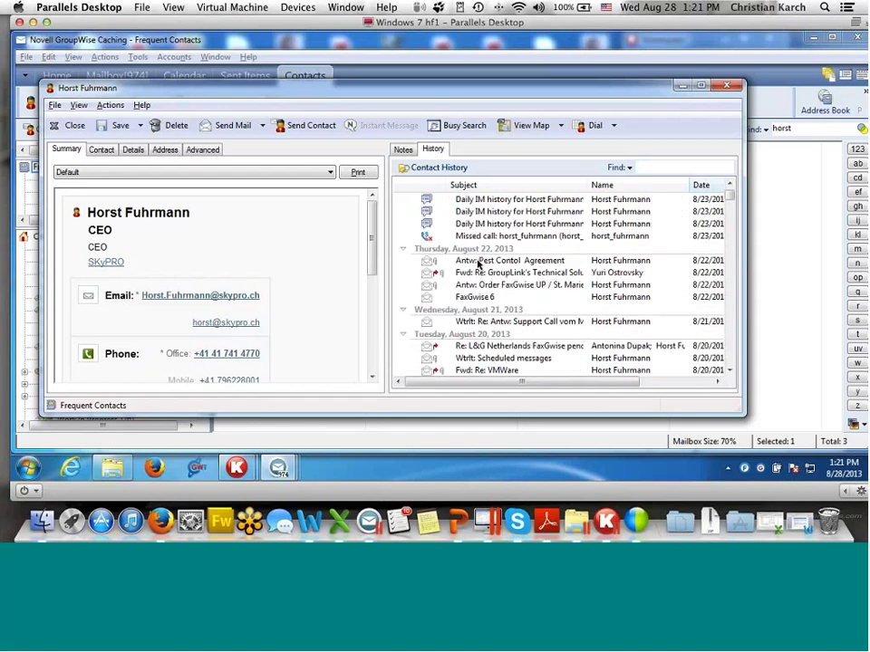
left_click(433, 236)
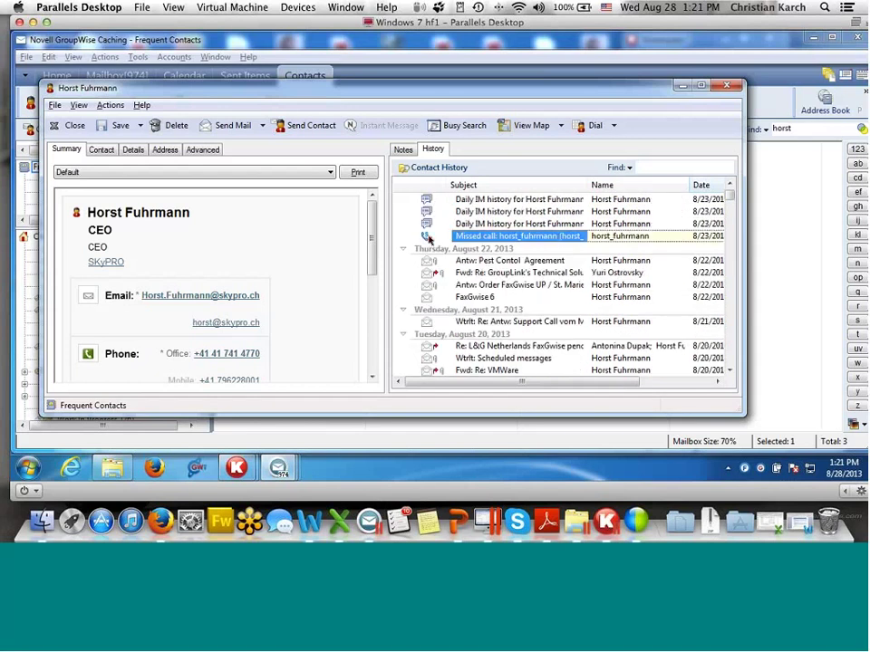
scroll(480, 290, "down", 1)
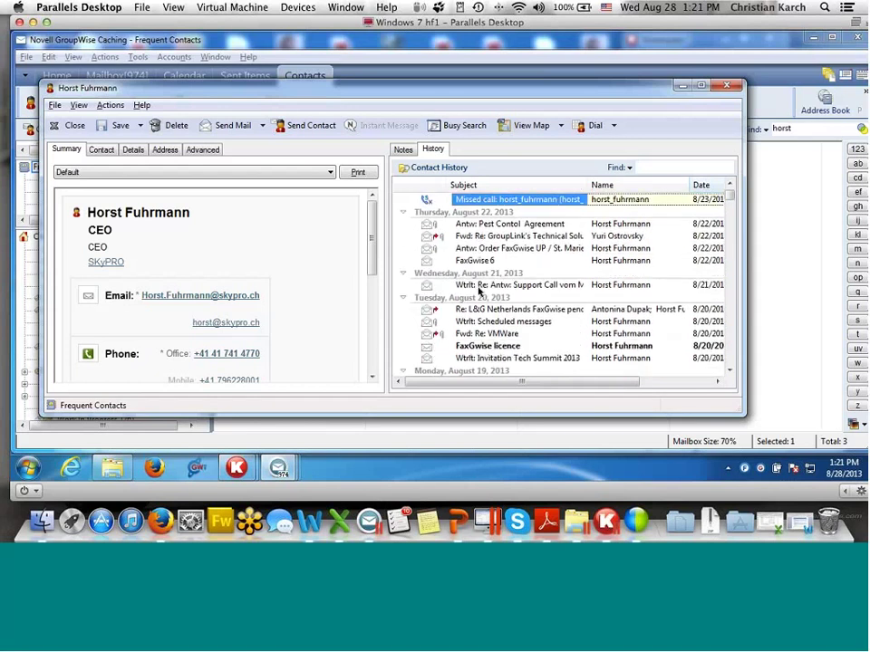
scroll(478, 290, "down", 12)
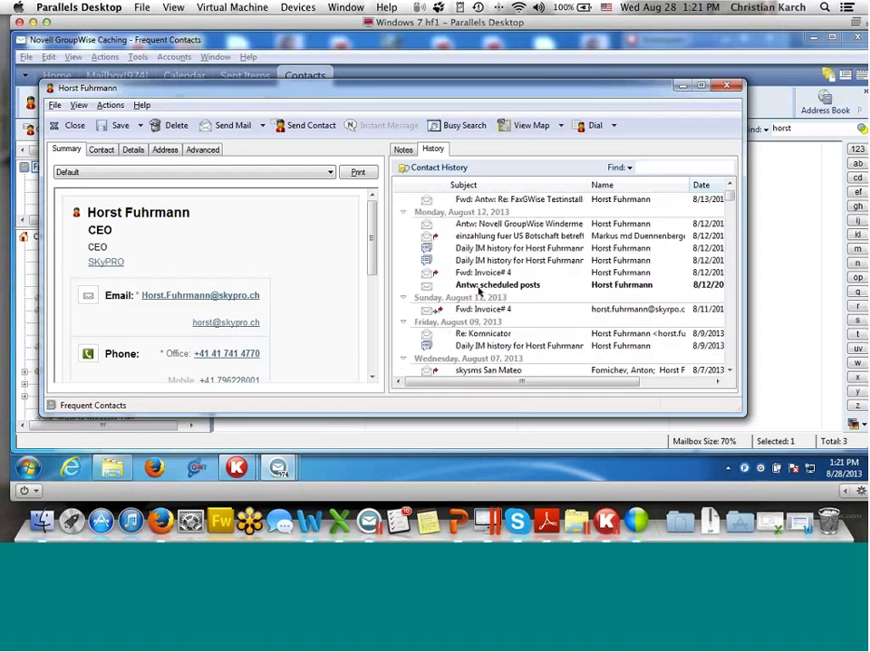
scroll(479, 291, "down", 3)
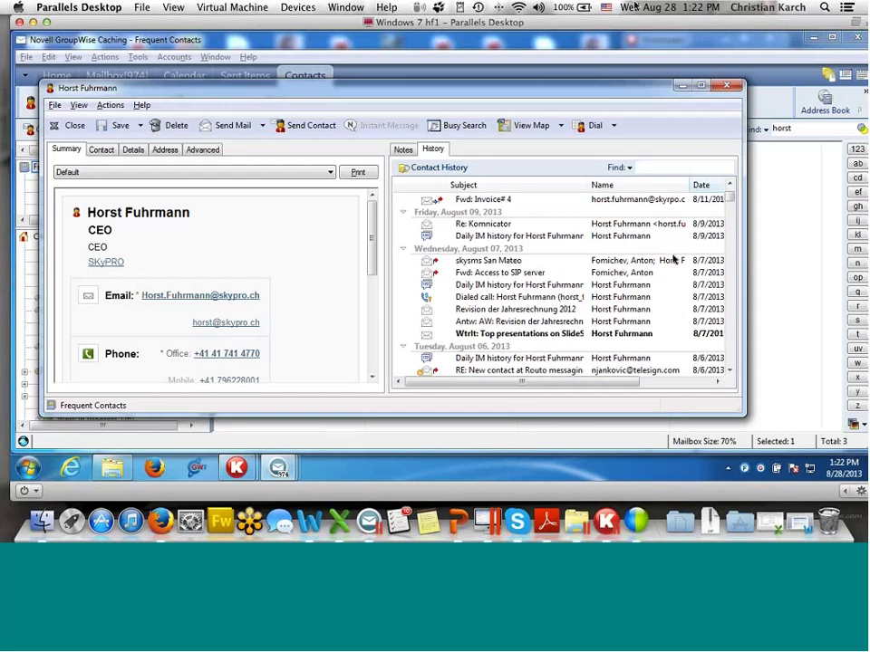
Filter the Mailbox by "test0" and look through the SMS, call and fax items.
left_click(126, 79)
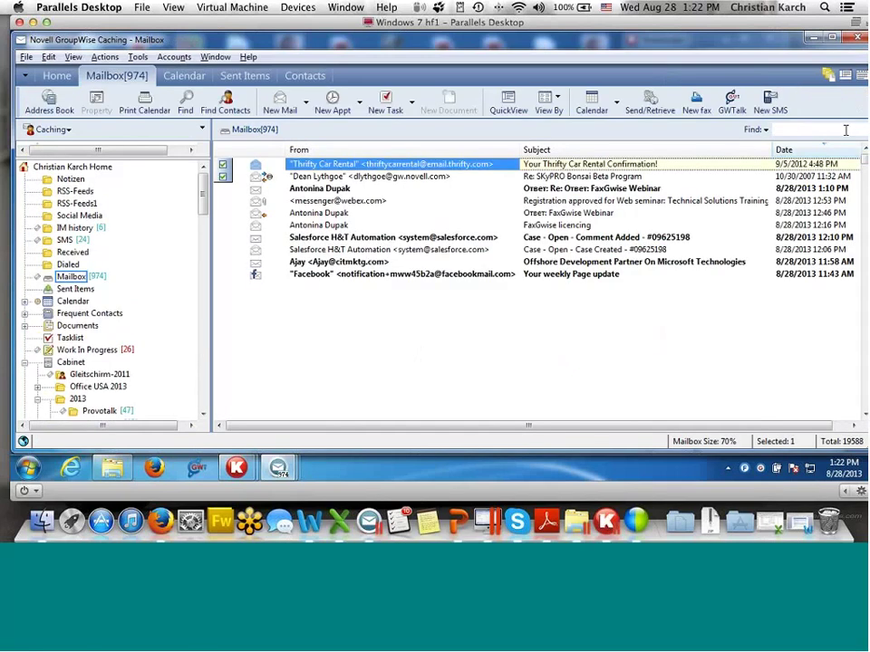
left_click(845, 130)
type("tes")
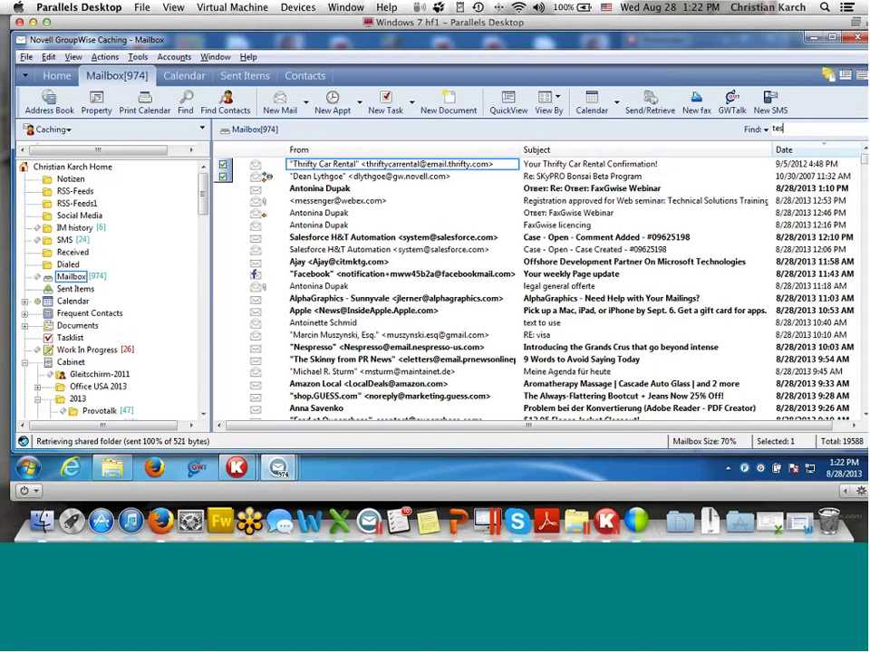
type("t0")
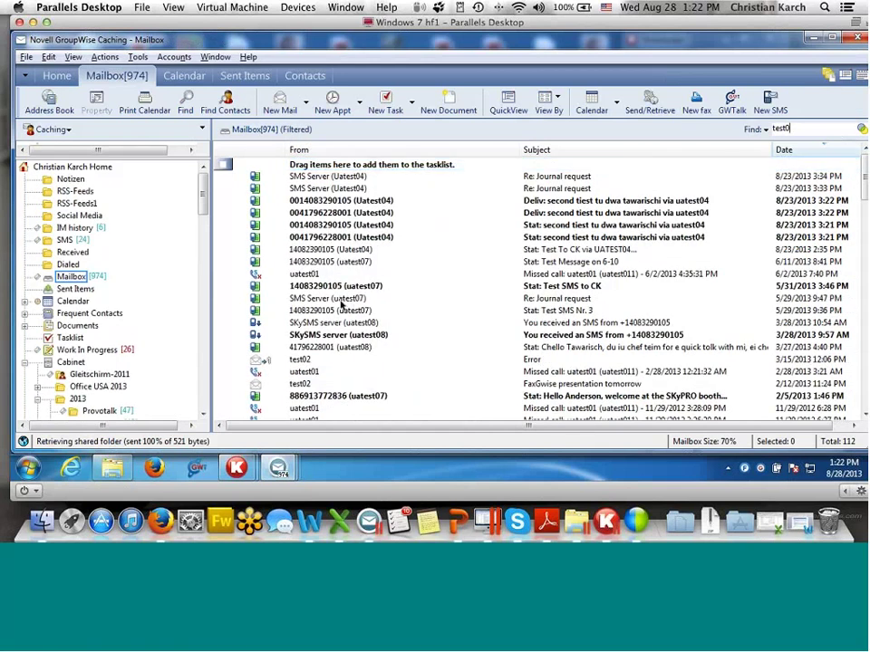
left_click(341, 300)
scroll(260, 254, "down", 6)
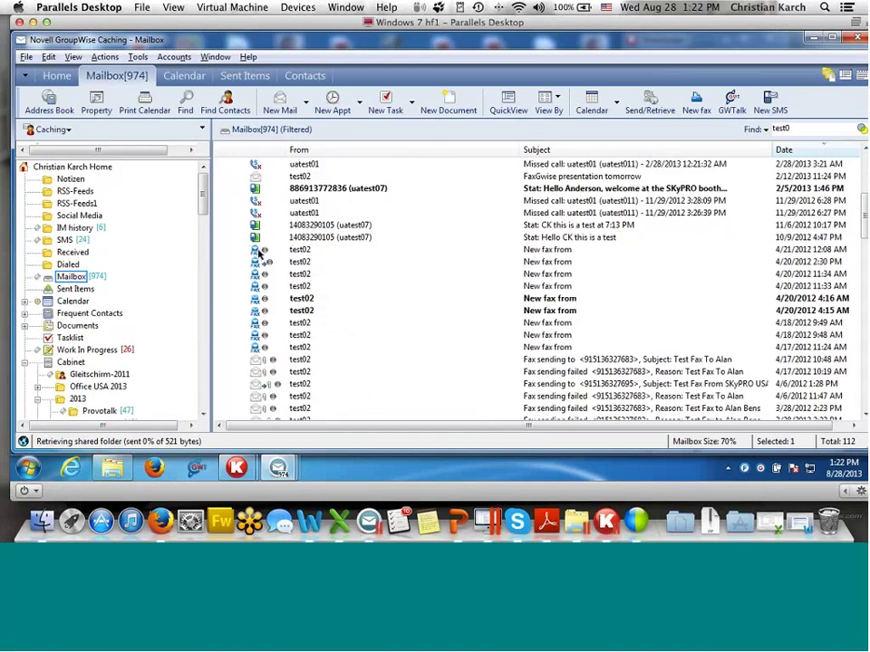
Locate the test02 item "New fax from" dated 4/21/2012 12:08 AM in the filtered Mailbox and open it.
left_click(255, 251)
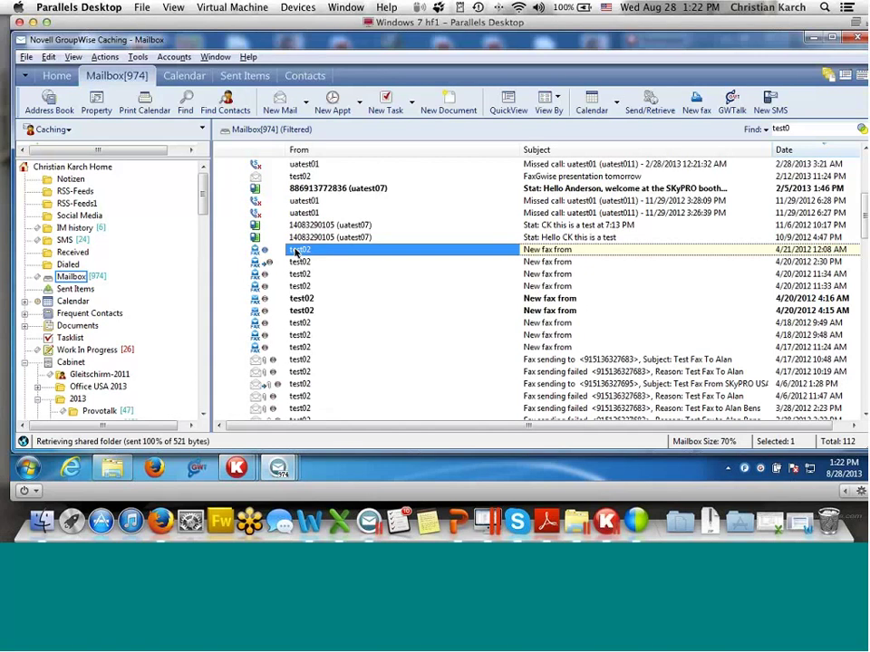
scroll(295, 253, "up", 6)
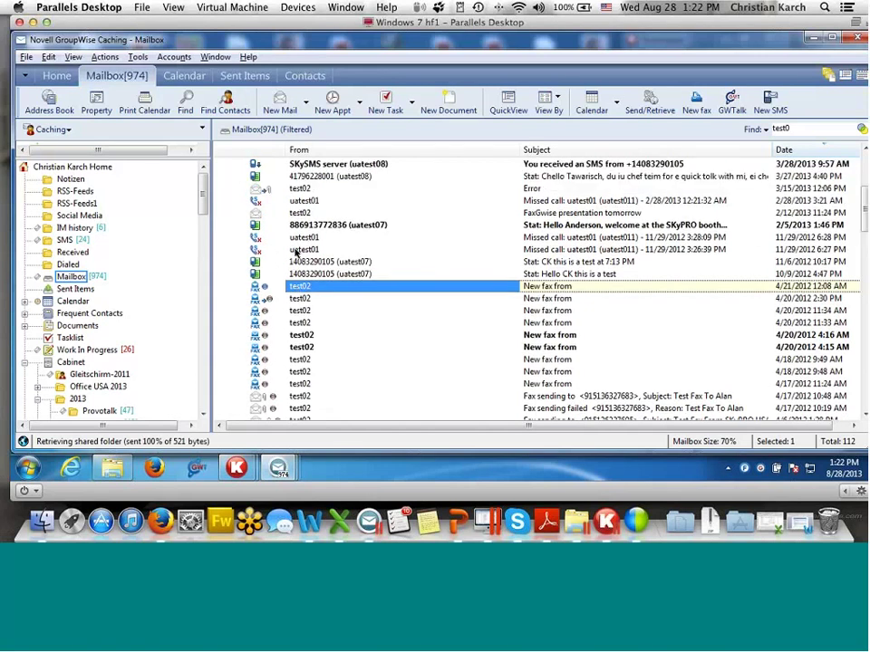
scroll(296, 254, "down", 6)
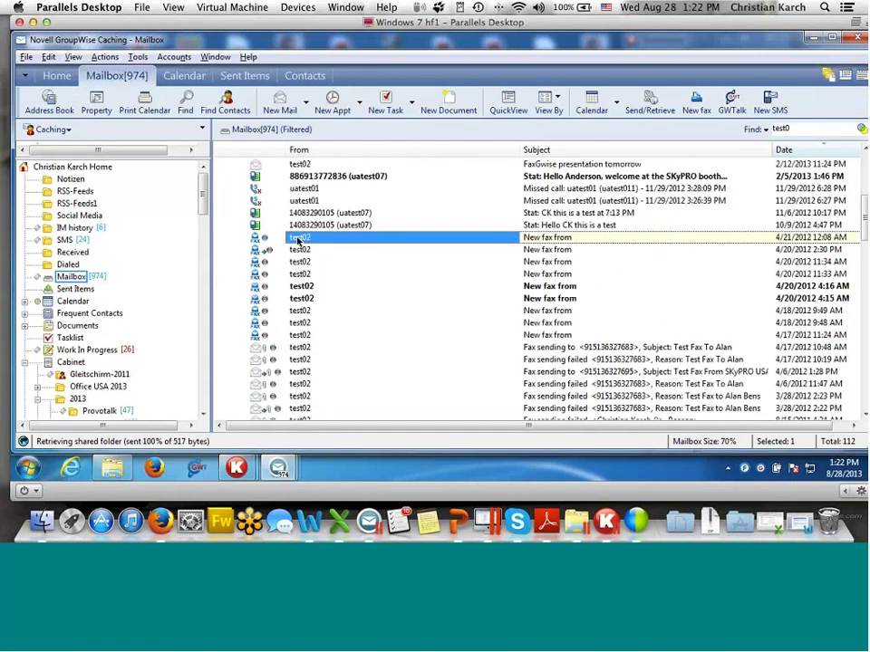
double_click(297, 238)
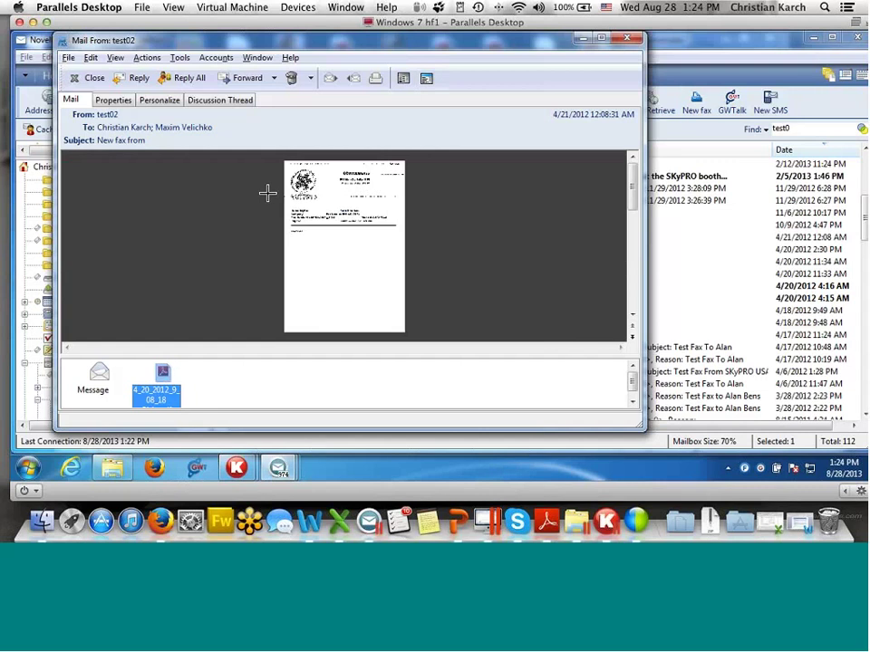
Read through the received fax's PDF attachment, close it, and view the fax message text before putting the message away.
double_click(158, 385)
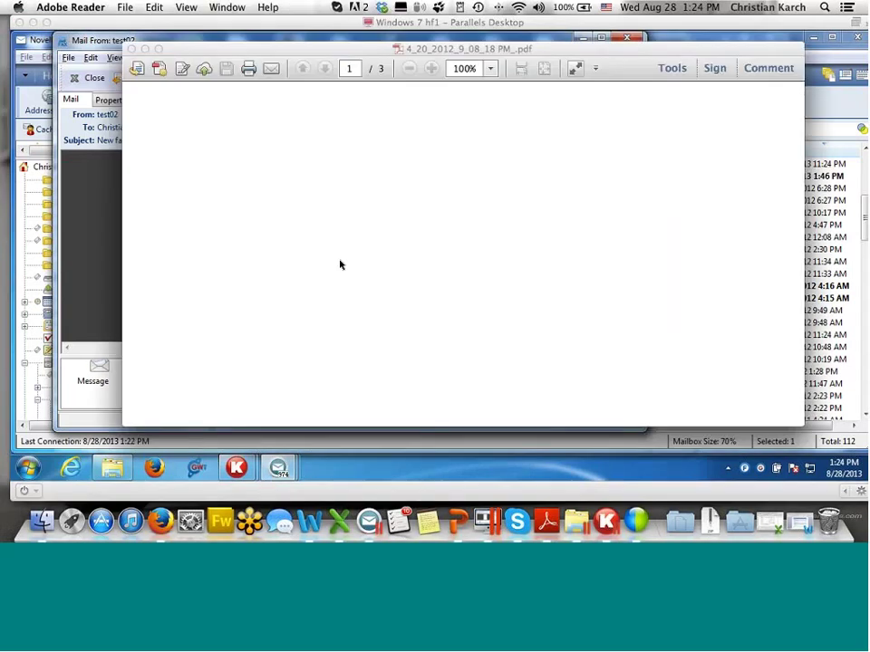
scroll(337, 240, "down", 5)
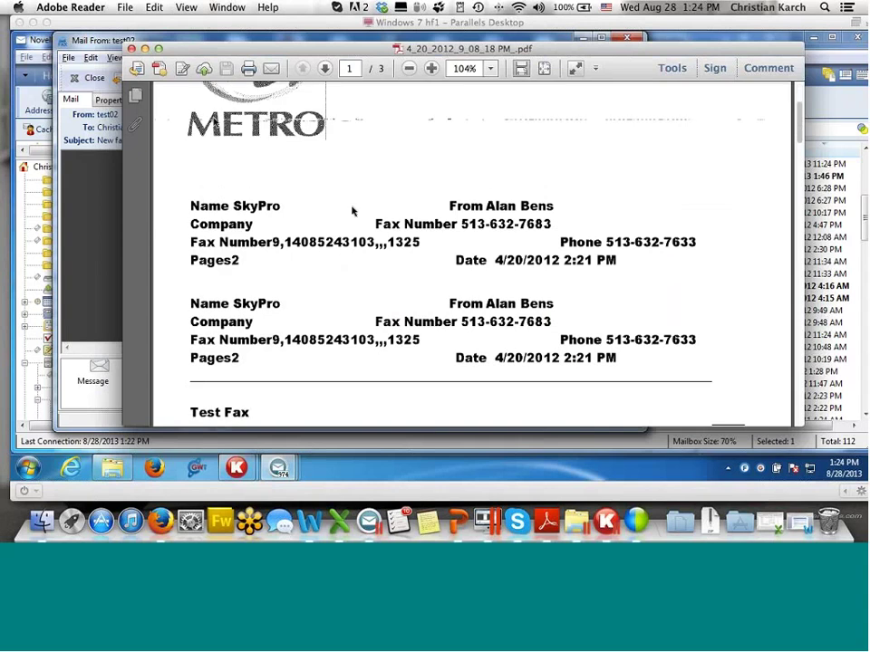
scroll(352, 211, "down", 10)
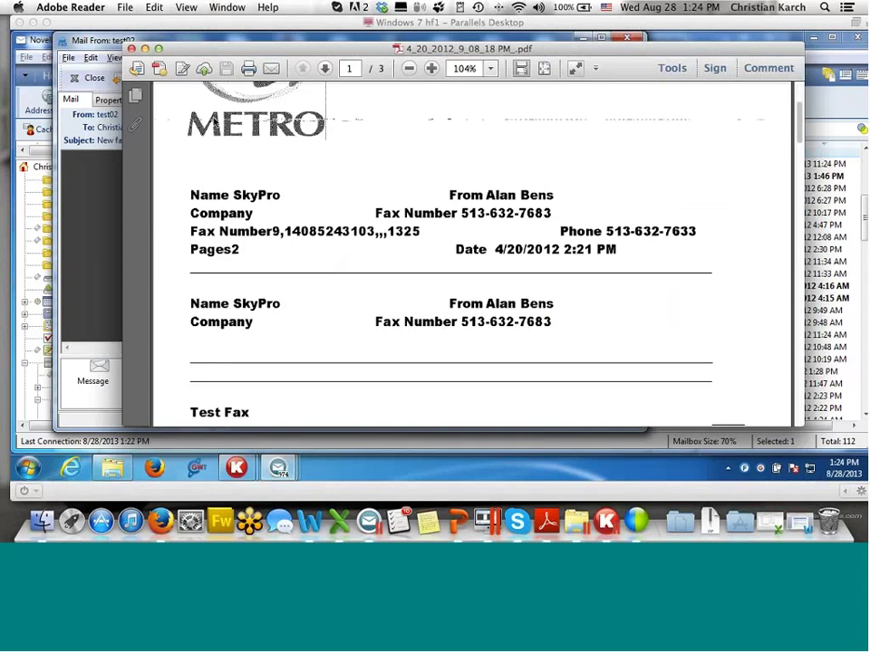
left_click(131, 49)
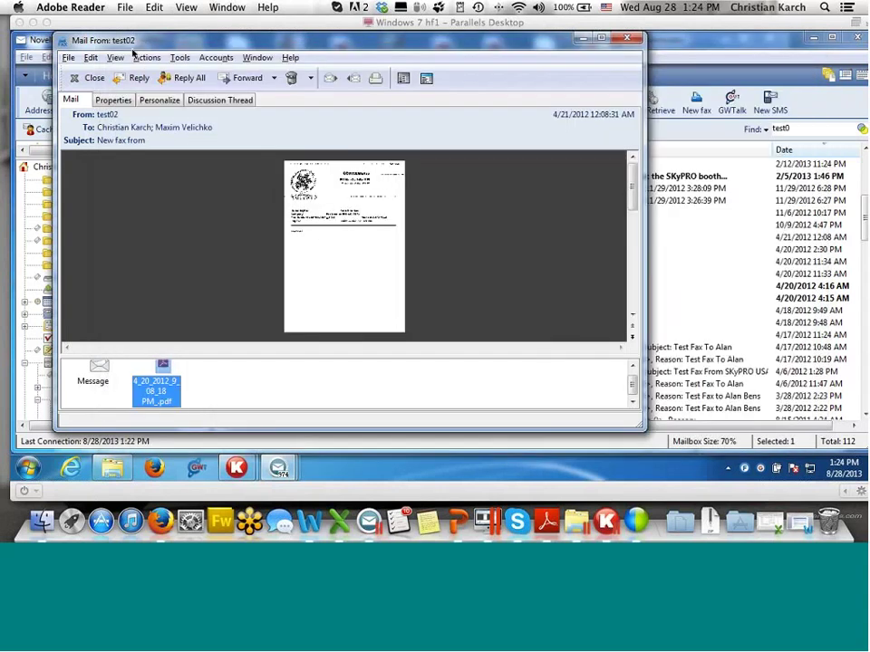
left_click(99, 378)
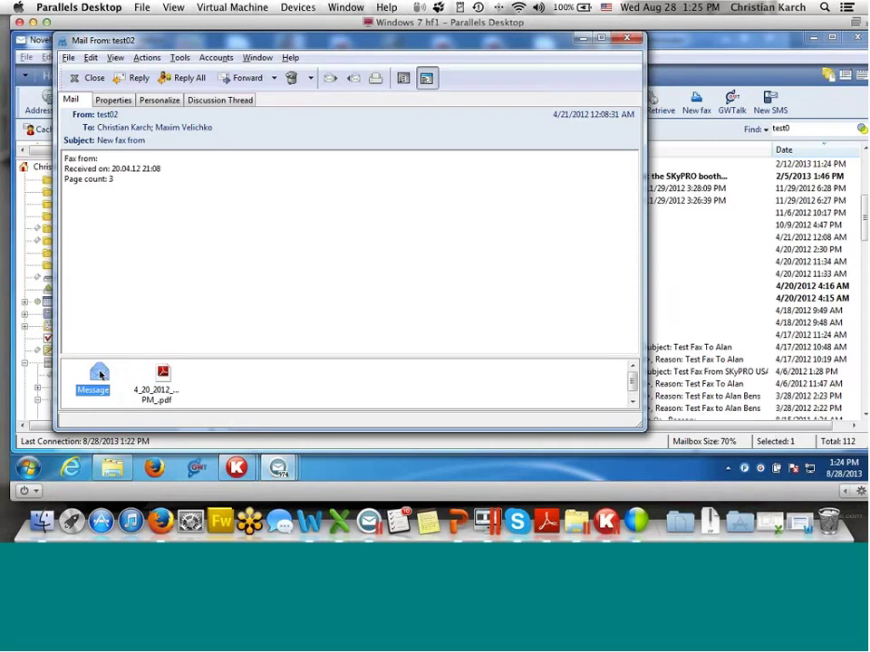
left_click(581, 38)
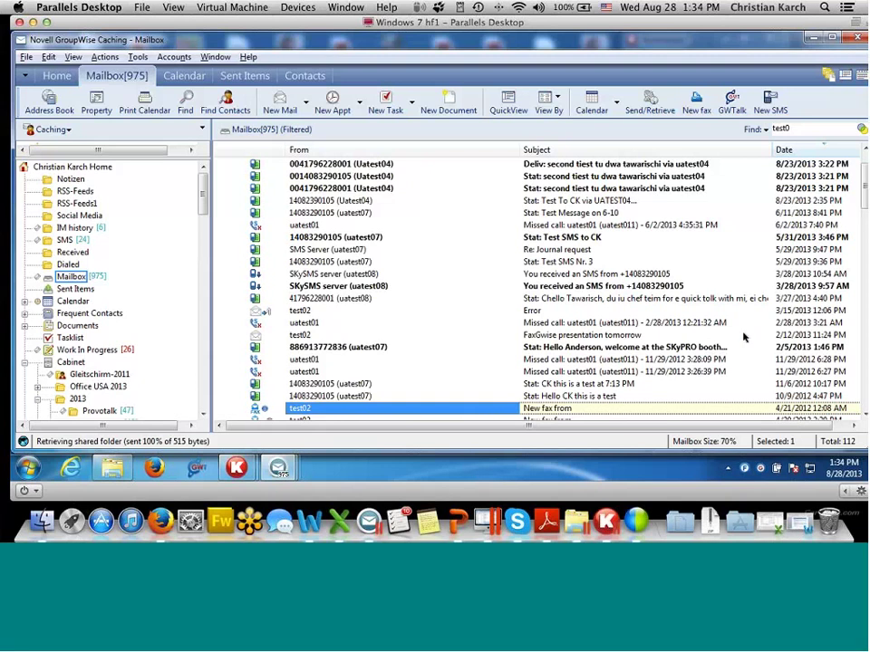
Switch to PowerPoint and start the slide show of "SKyPRO Presentation TTP July 2013.pptx" from slide 1, swapping the presenter displays.
left_click(458, 521)
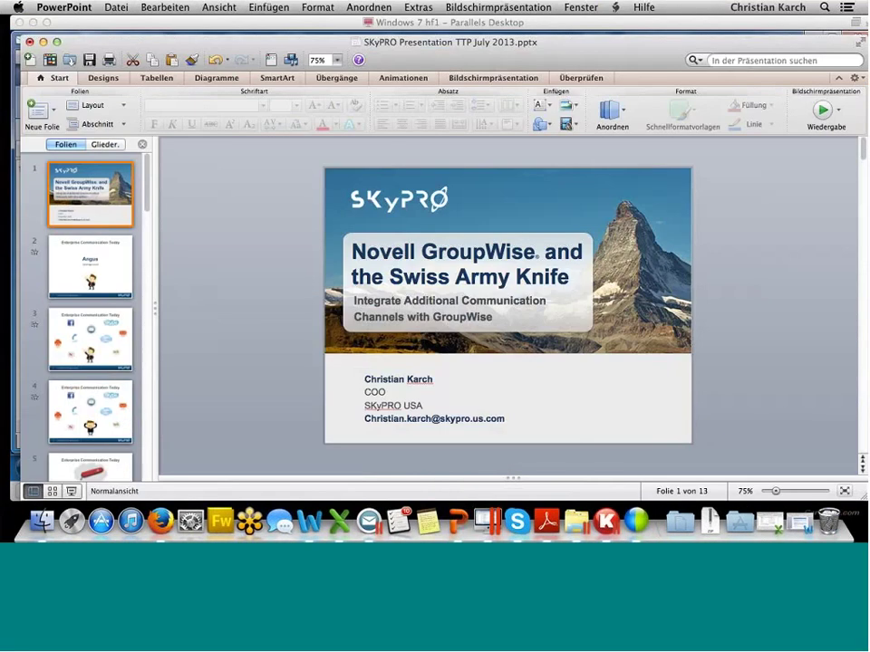
left_click(72, 491)
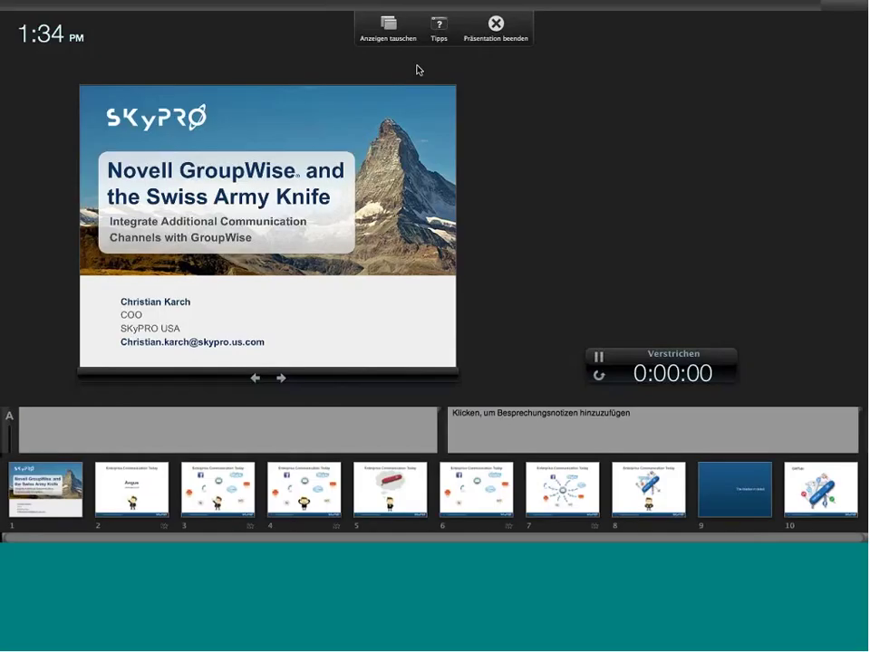
left_click(394, 39)
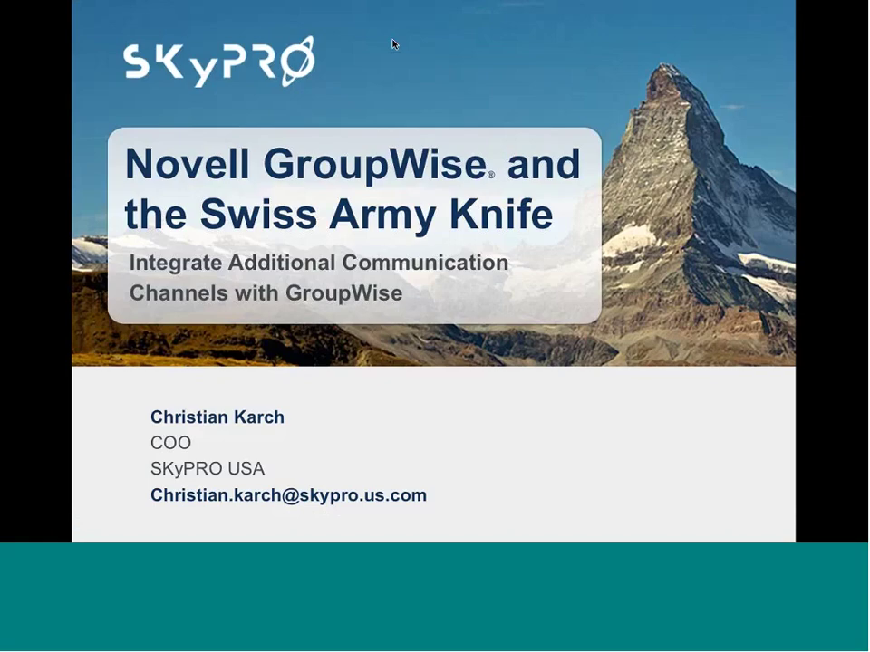